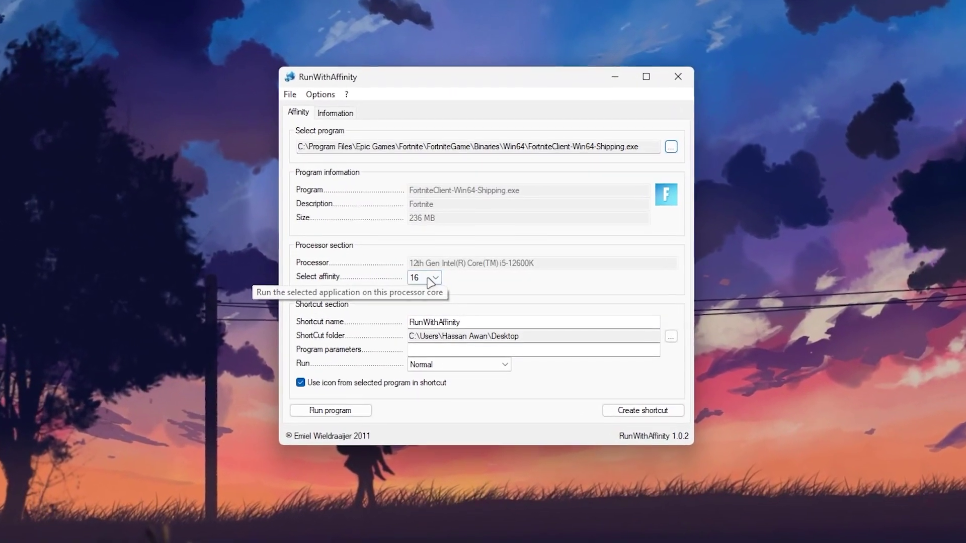
Run and slide the character downhill onto the cobblestone castle road toward the bridge
left_click(429, 280)
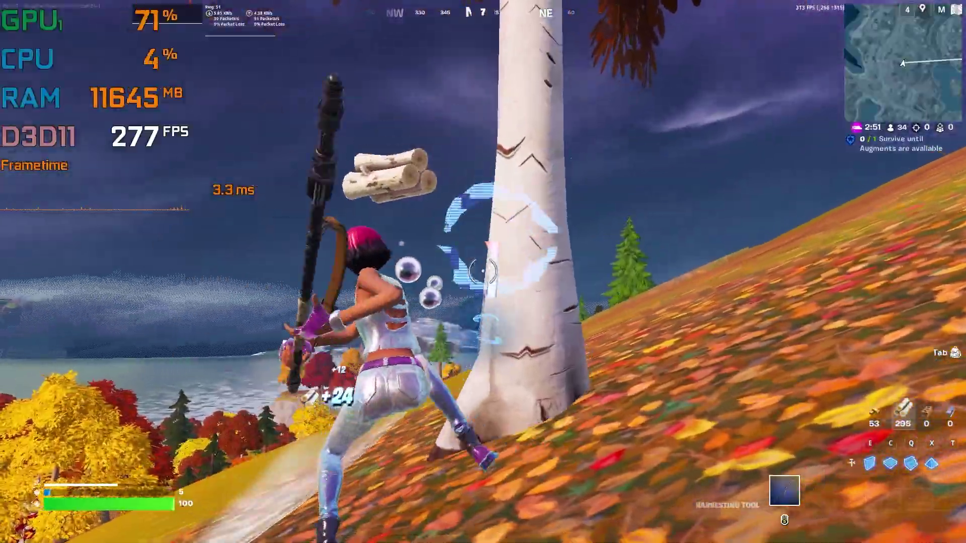
key("w")
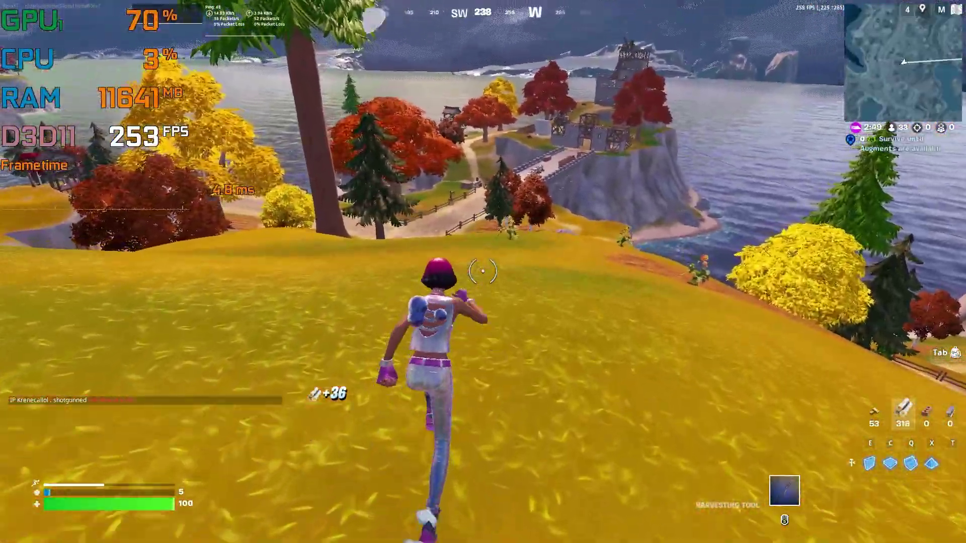
key("ctrl")
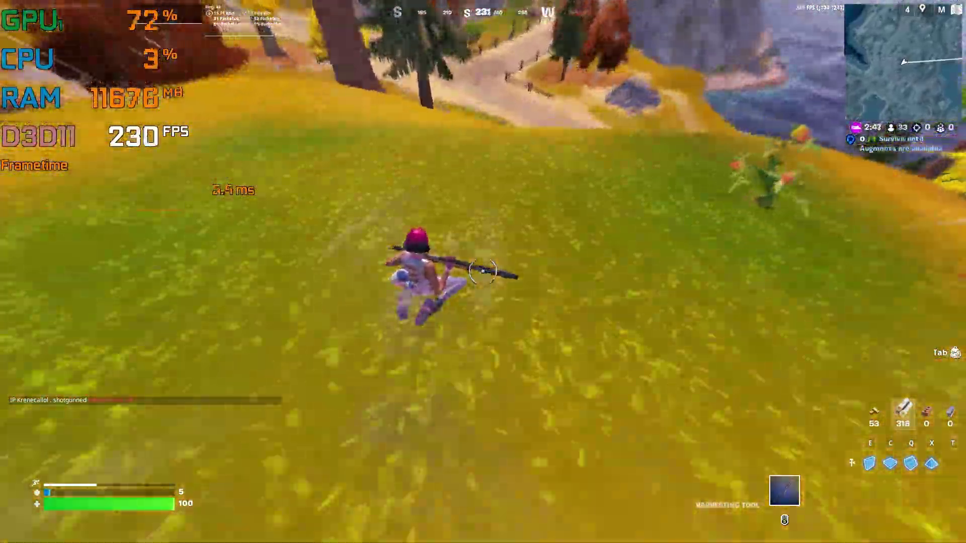
key("w")
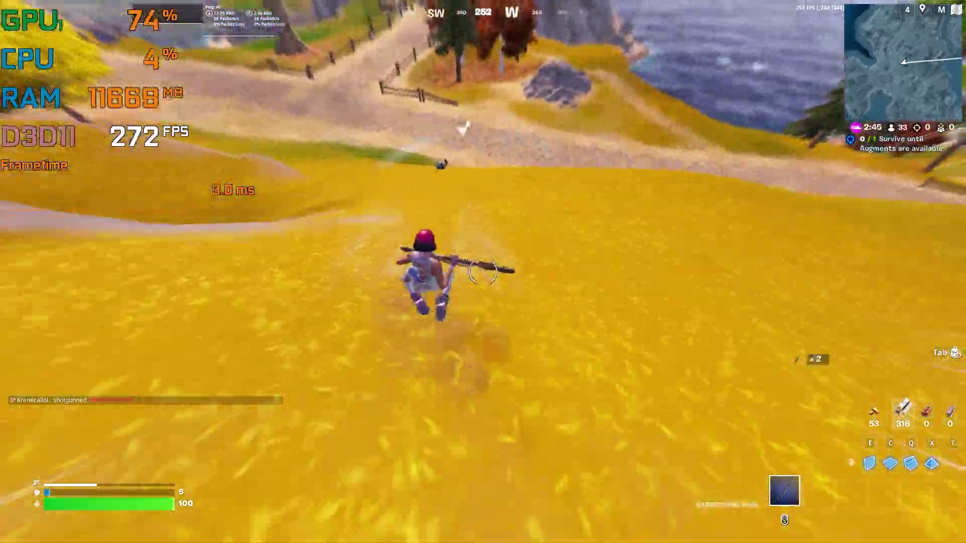
key("w")
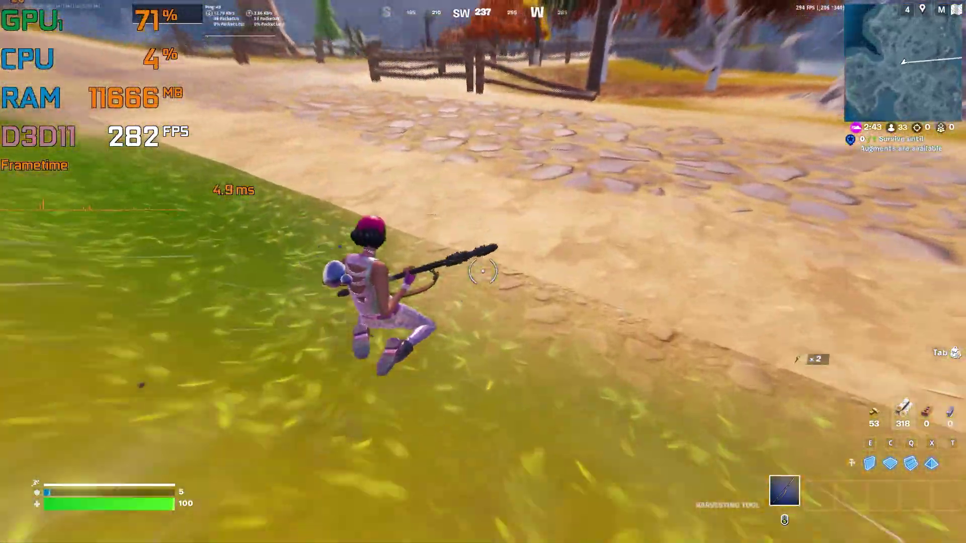
key("w")
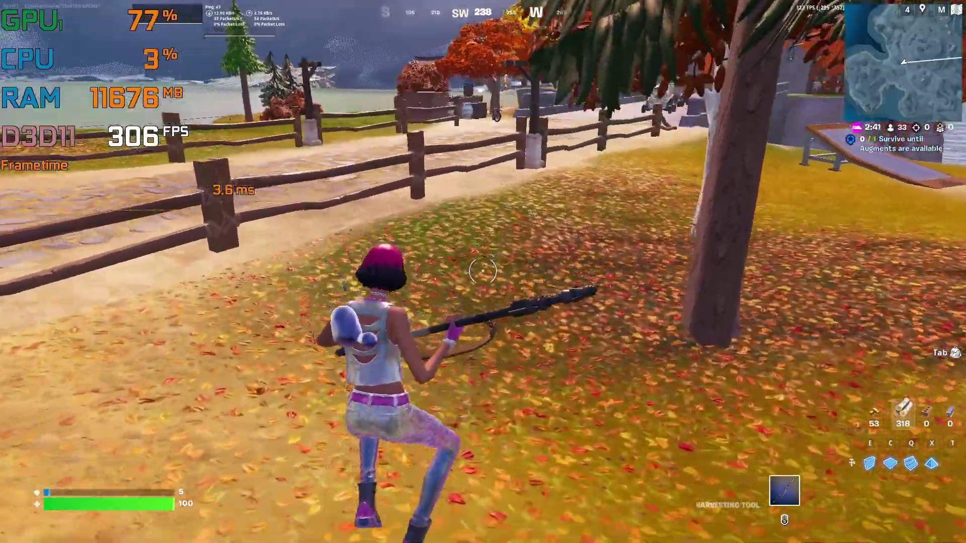
key("w")
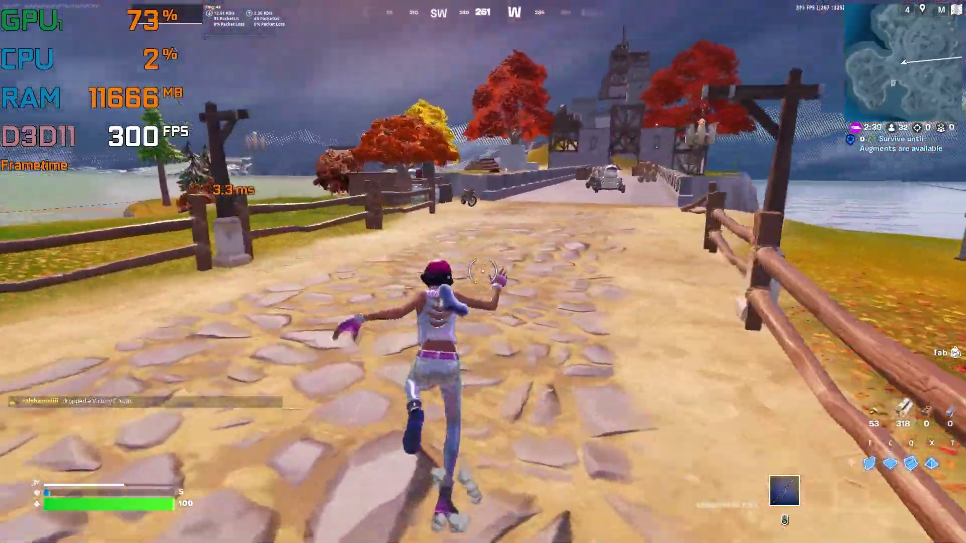
key("w")
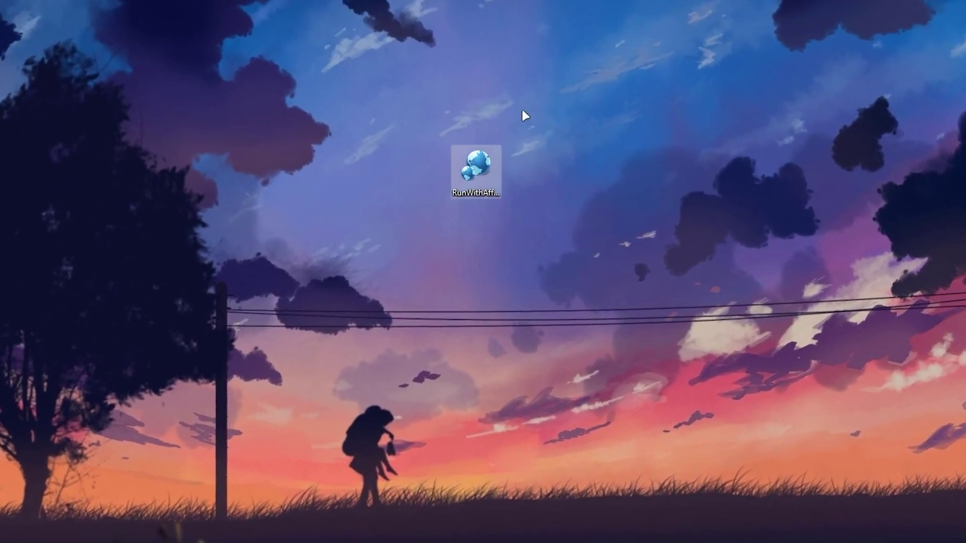
Launch RunWithAffinity.exe from the desktop
mouse_move(468, 167)
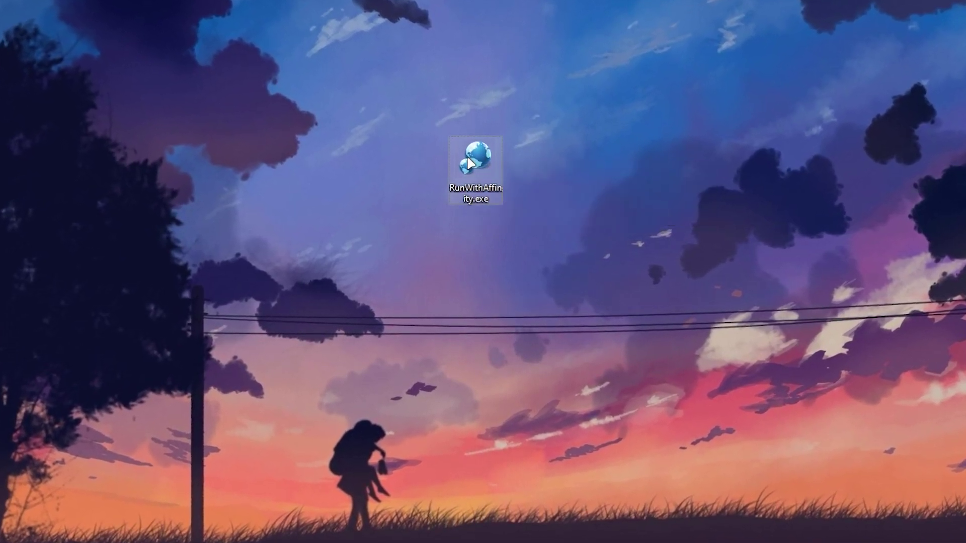
double_click(468, 162)
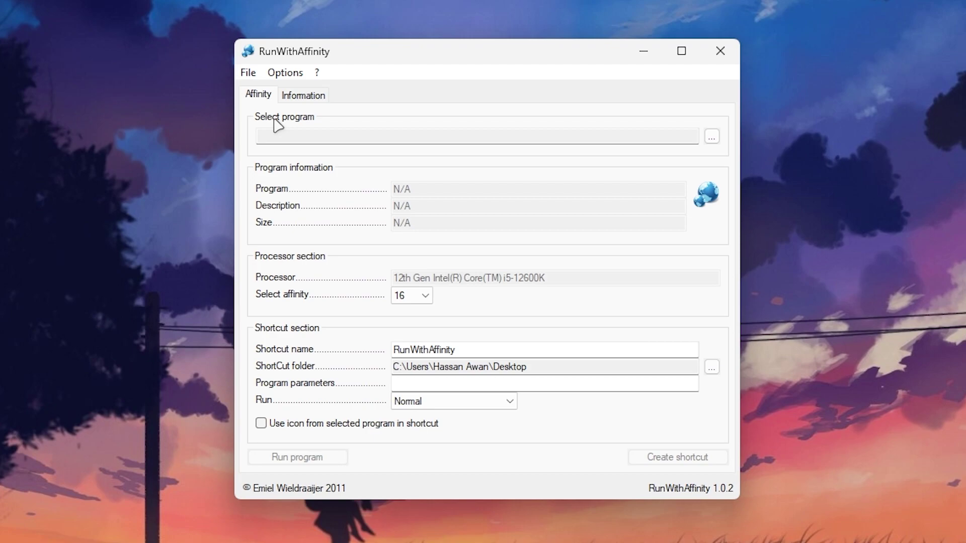
Open the program browser and go to the C: drive
left_click(717, 136)
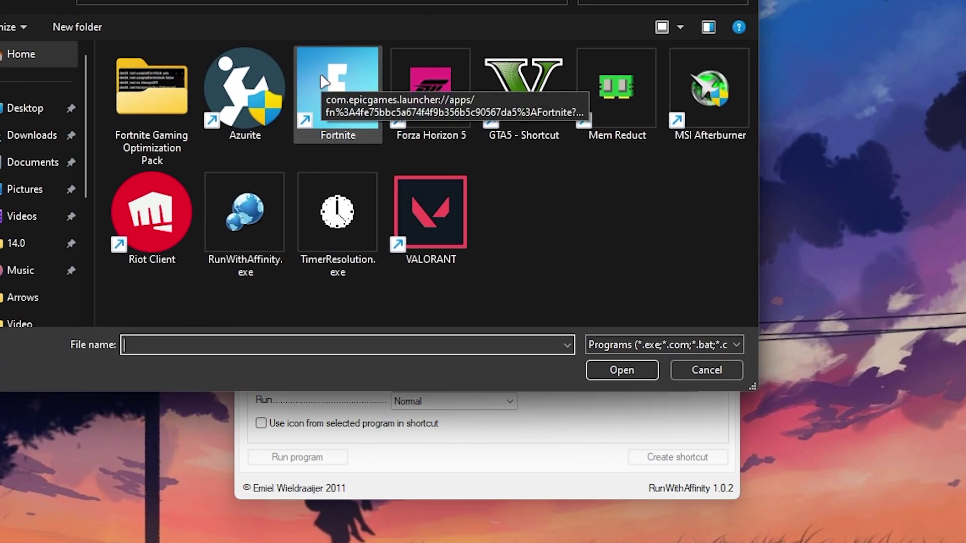
right_click(351, 81)
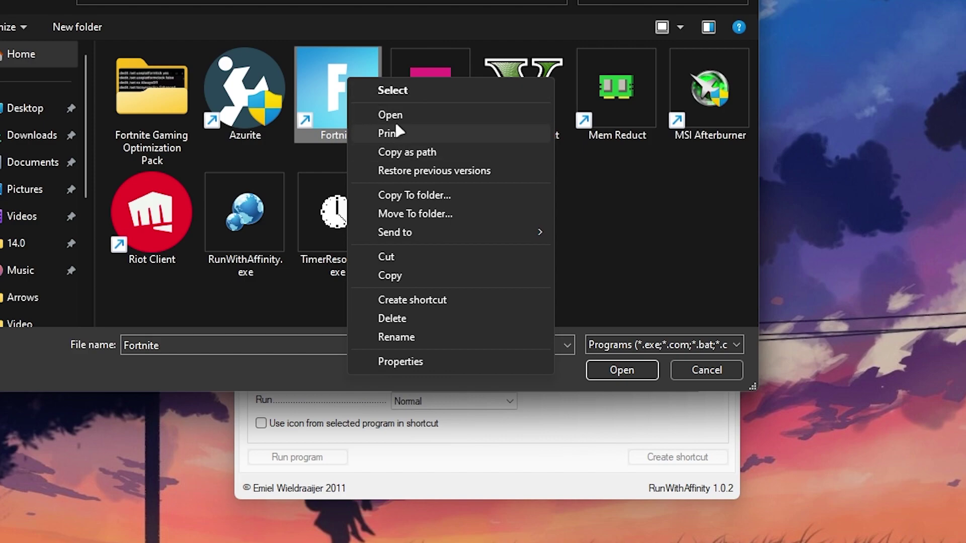
left_click(23, 189)
scroll(23, 190, "down", 3)
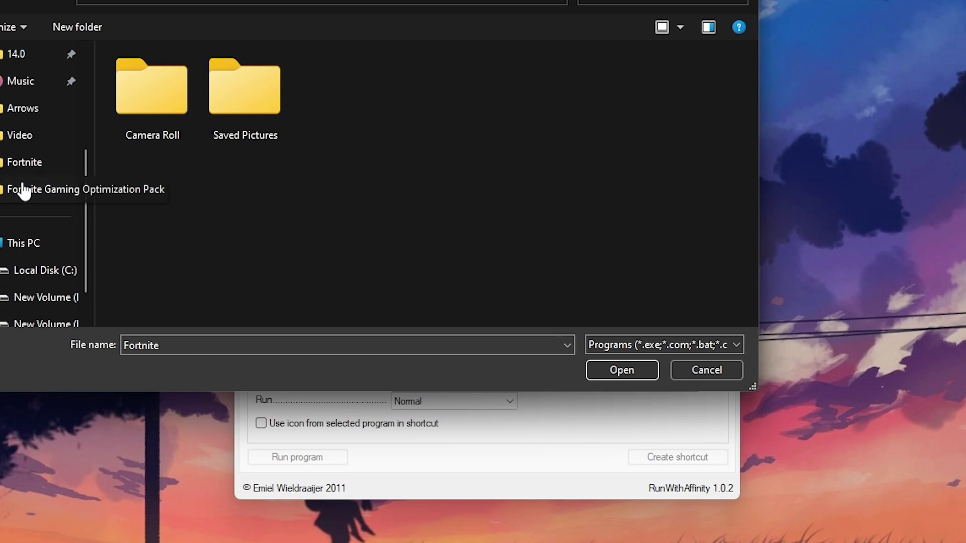
left_click(38, 274)
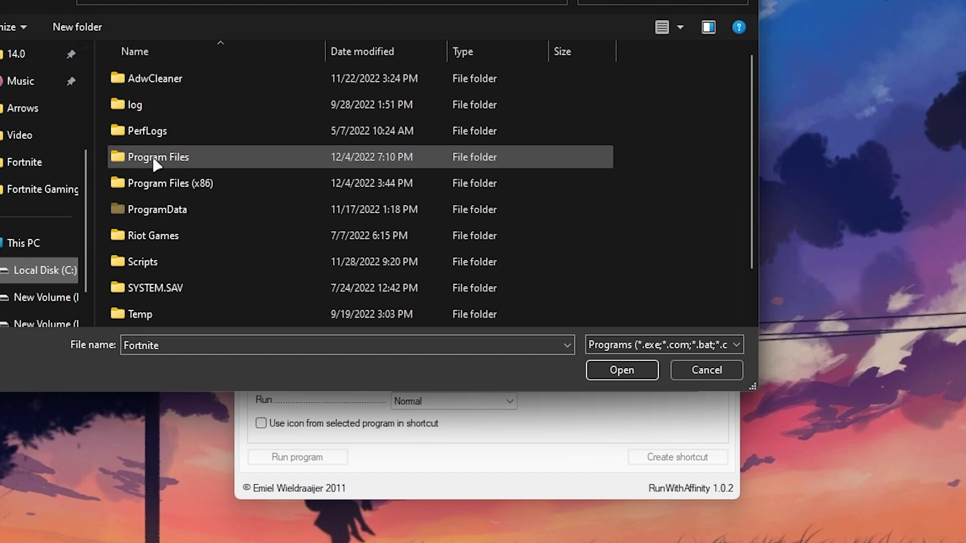
Go to Program Files\Epic Games\Fortnite\FortniteGame\Binaries\Win64 and pick FortniteClient-Win64-Shipping.exe
double_click(177, 162)
double_click(166, 210)
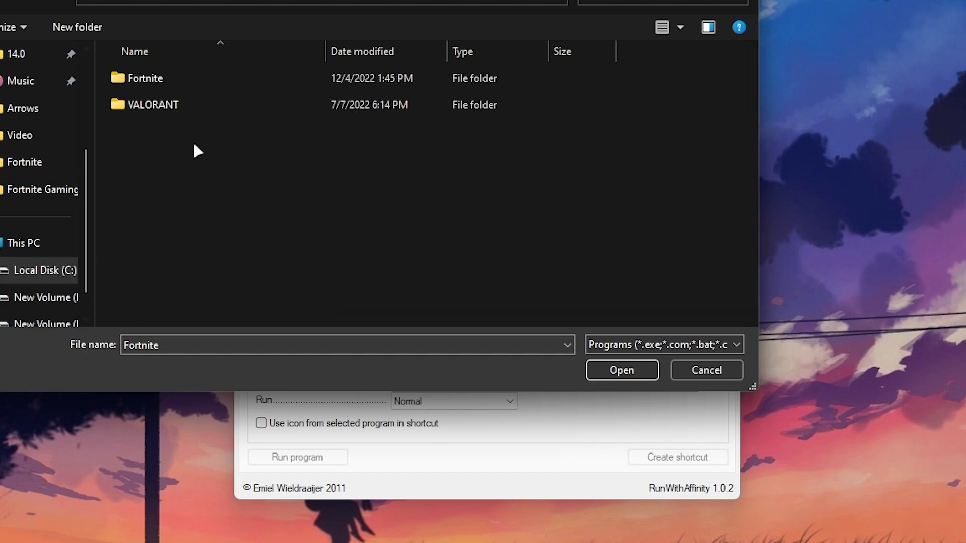
double_click(145, 80)
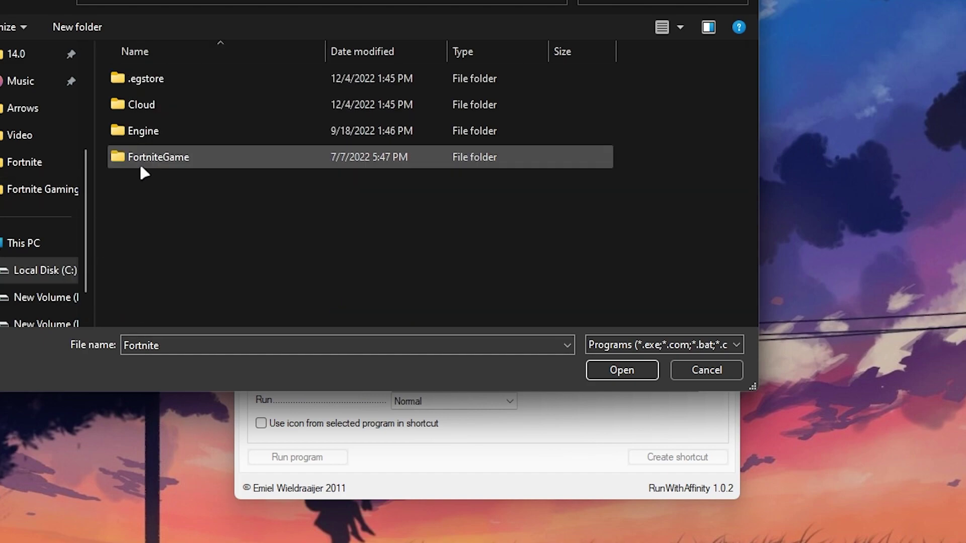
double_click(183, 160)
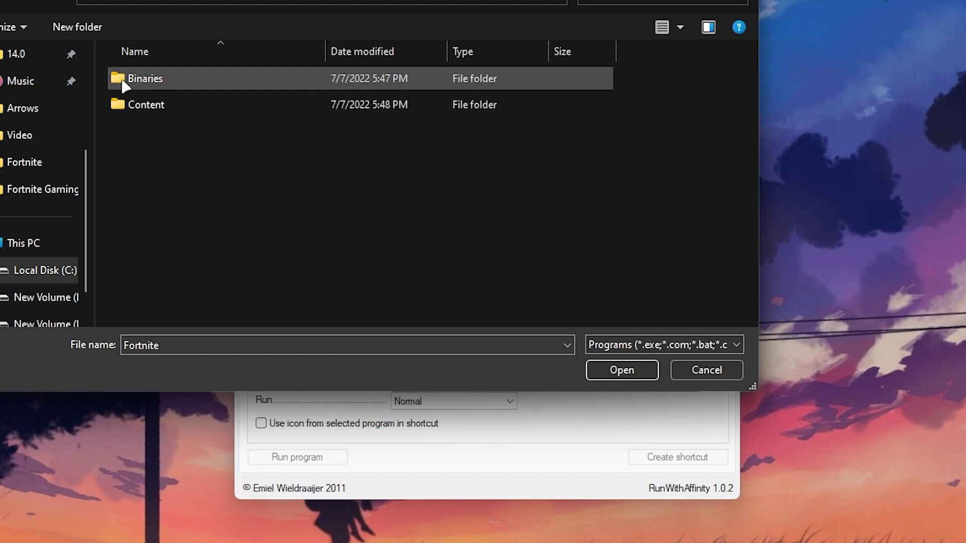
double_click(168, 80)
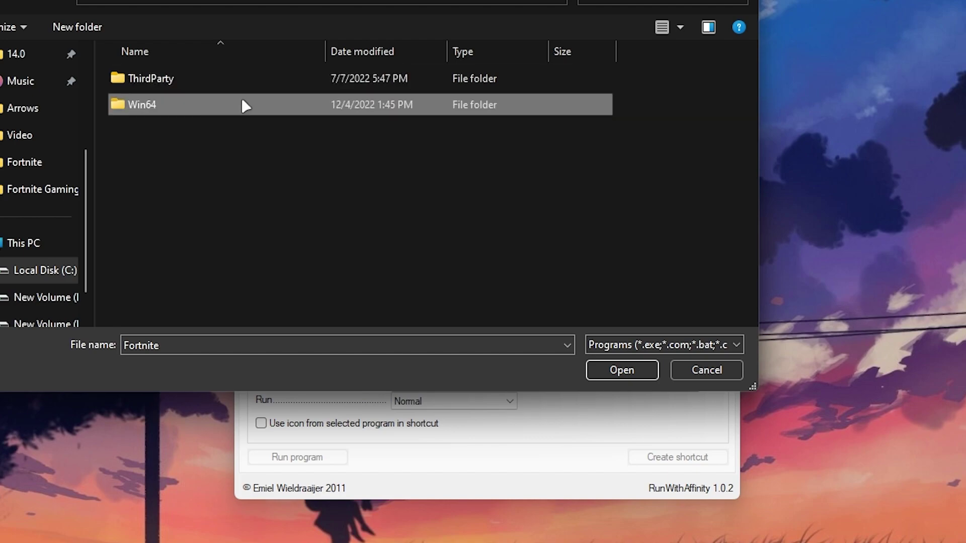
double_click(168, 106)
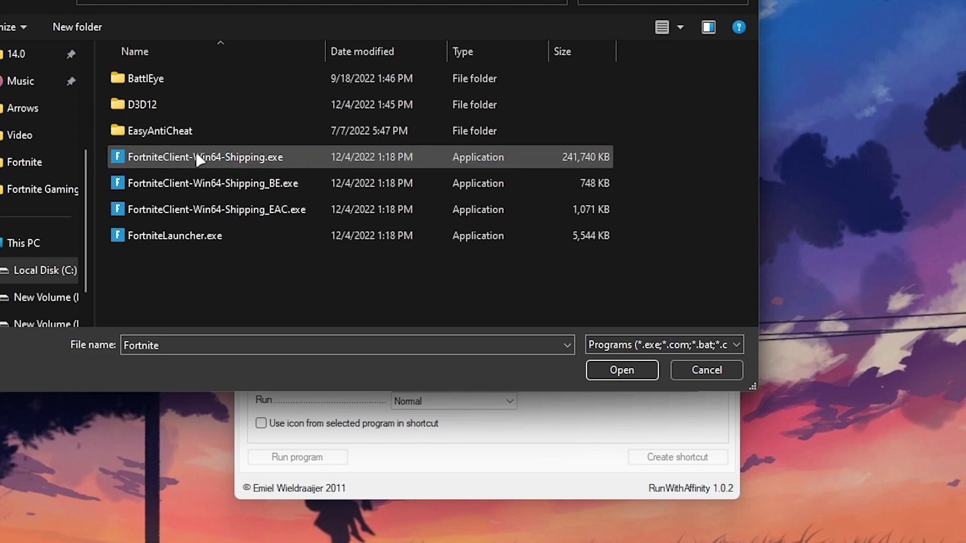
left_click(342, 161)
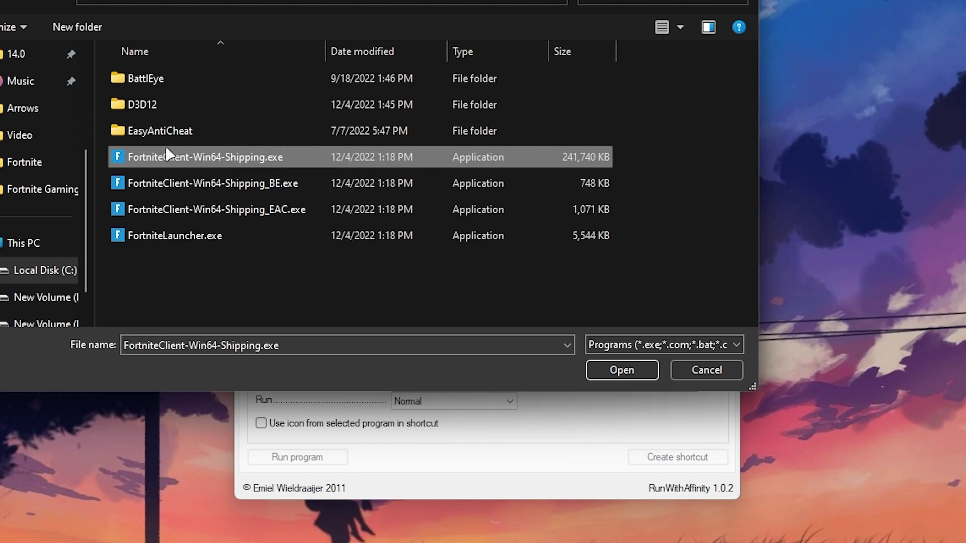
Load FortniteClient-Win64-Shipping.exe and set the processor affinity to 16
left_click(624, 371)
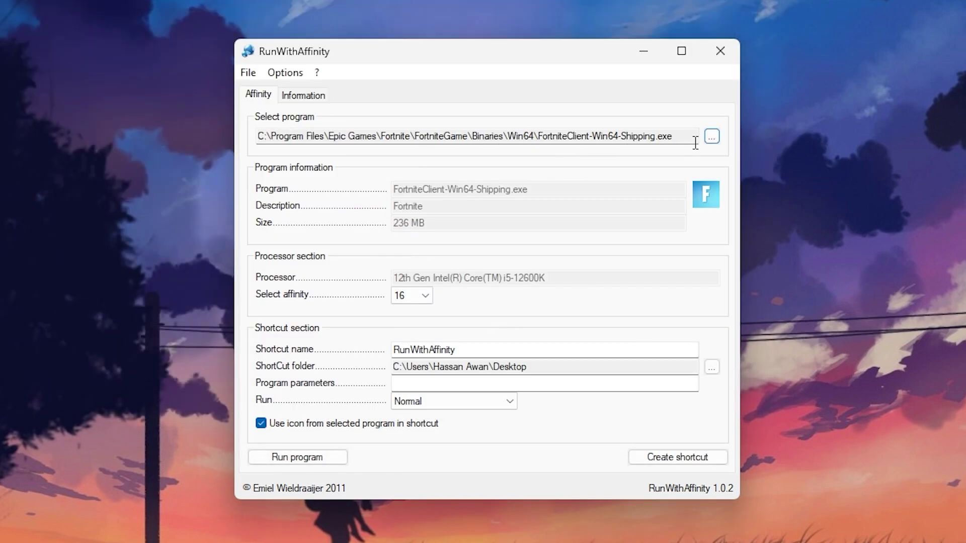
left_click(417, 299)
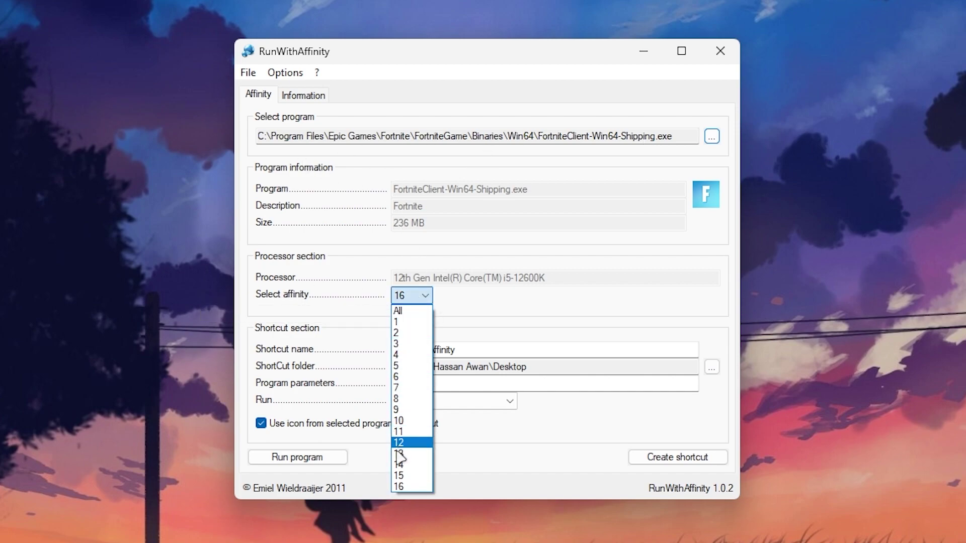
left_click(406, 487)
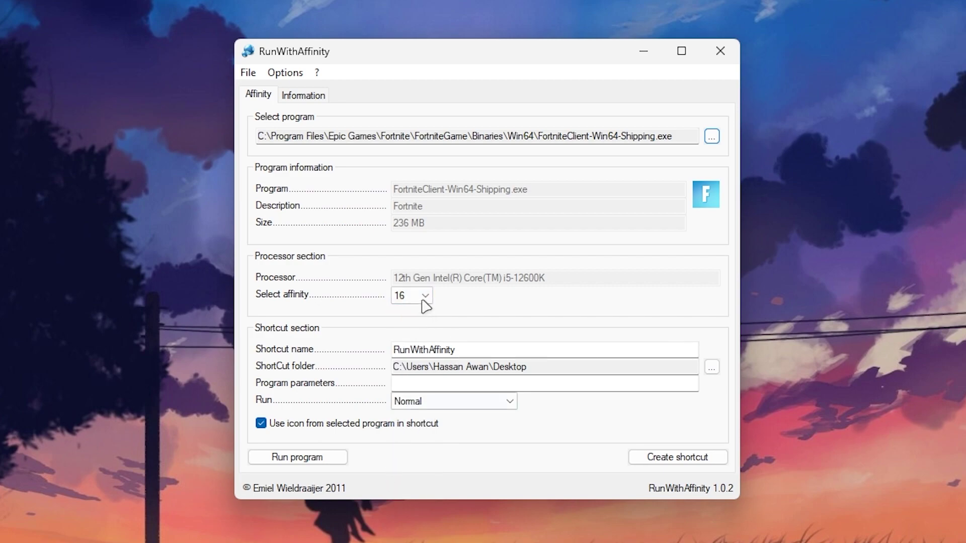
left_click(425, 298)
left_click(405, 487)
Name the shortcut RunWithAffinityFortnite, set Run to Maximized, and create it
left_click(479, 351)
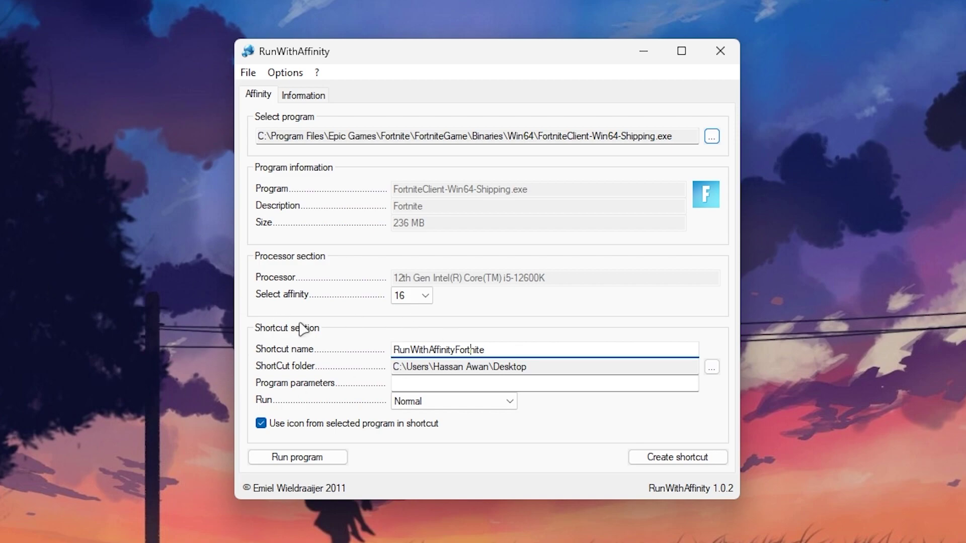
left_click(461, 403)
left_click(436, 439)
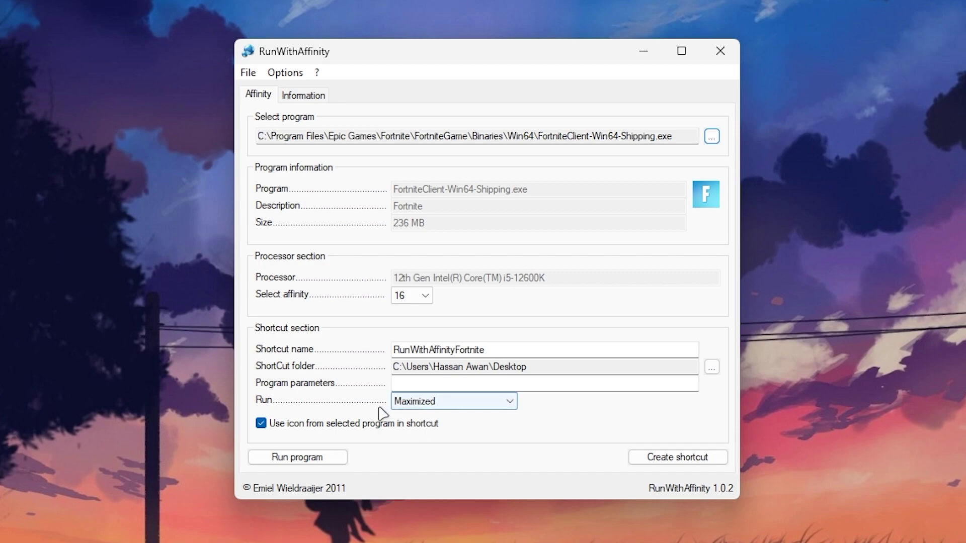
left_click(674, 461)
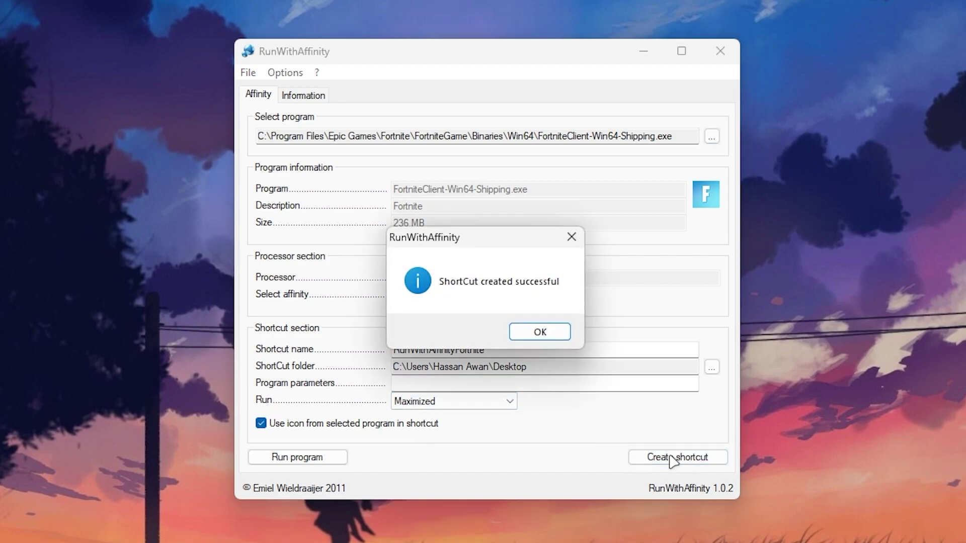
left_click(542, 336)
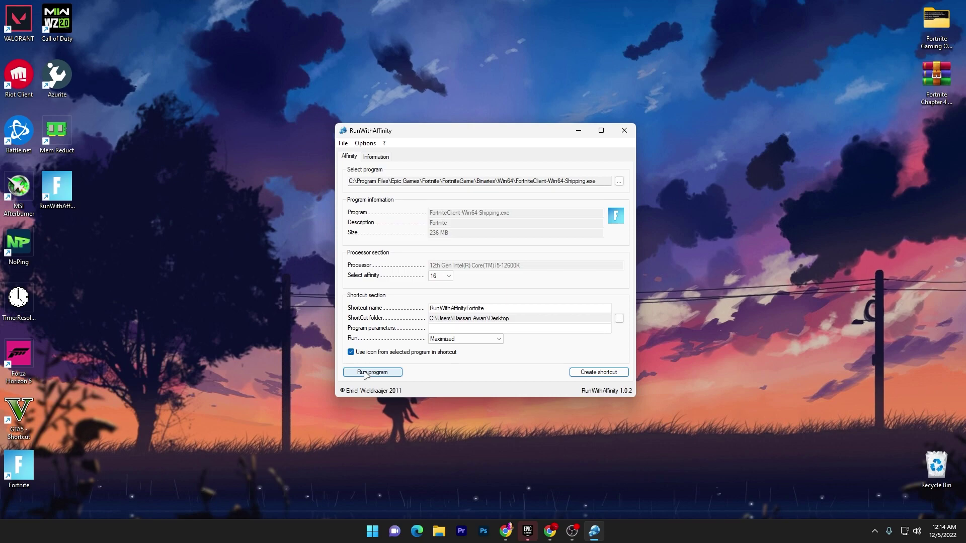
Close RunWithAffinity and bring up the desktop context menu
left_click(623, 130)
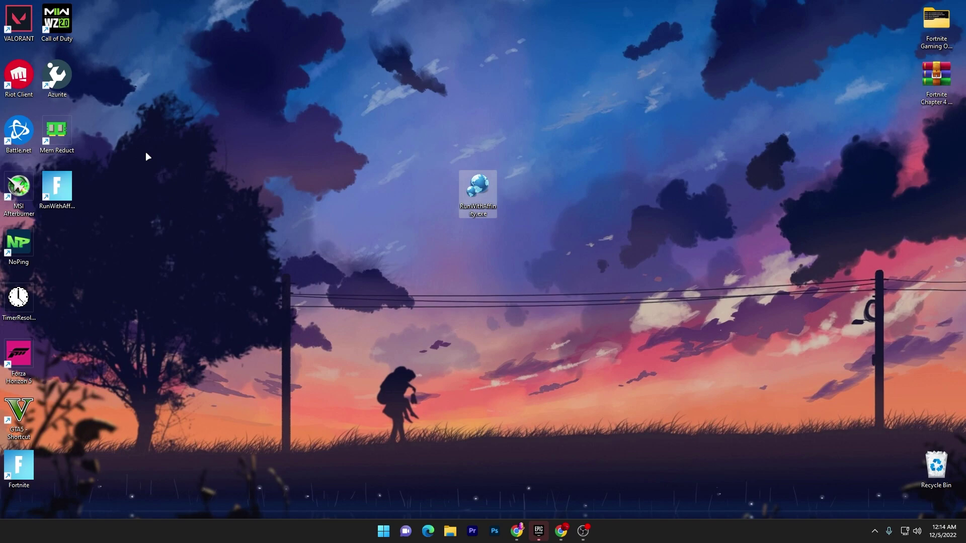
right_click(299, 139)
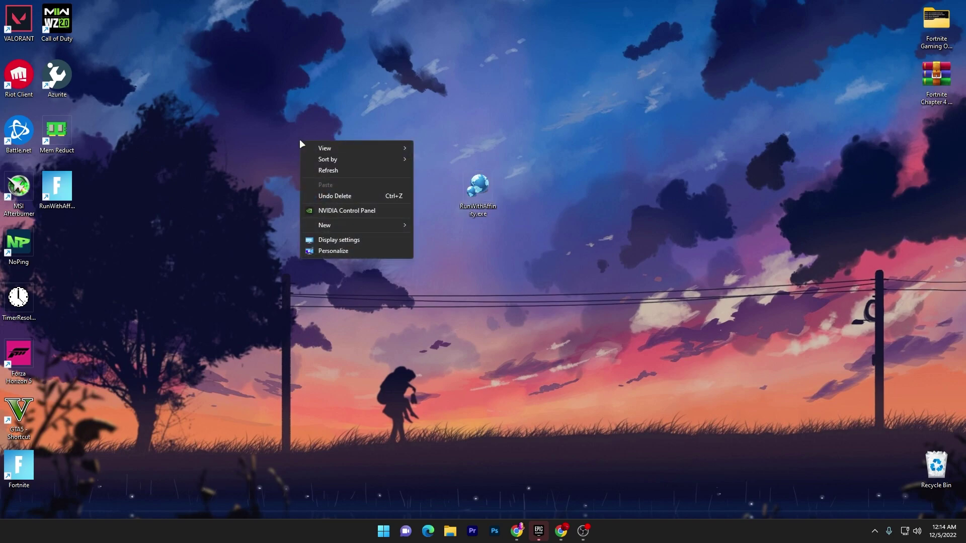
Go from Display settings to Graphics and its default graphics settings page
left_click(333, 245)
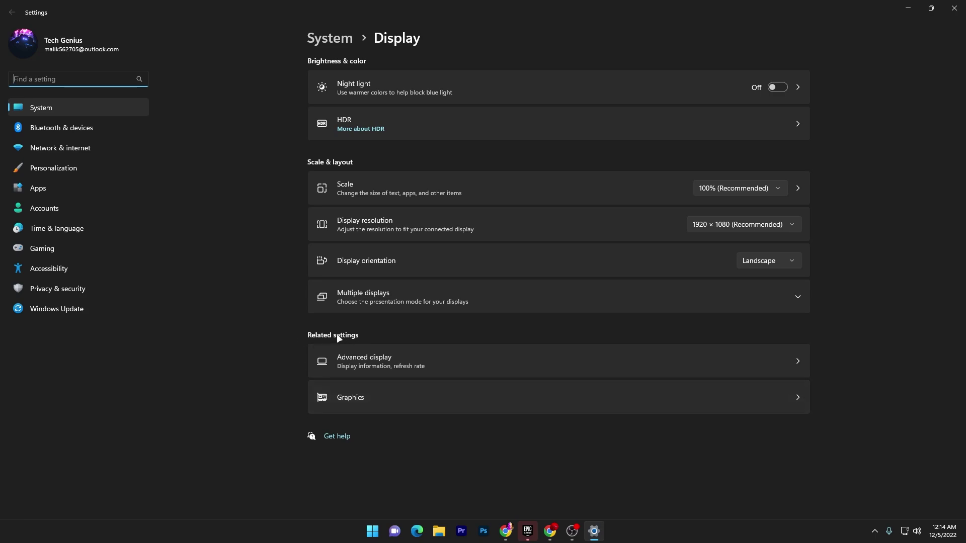
left_click(357, 398)
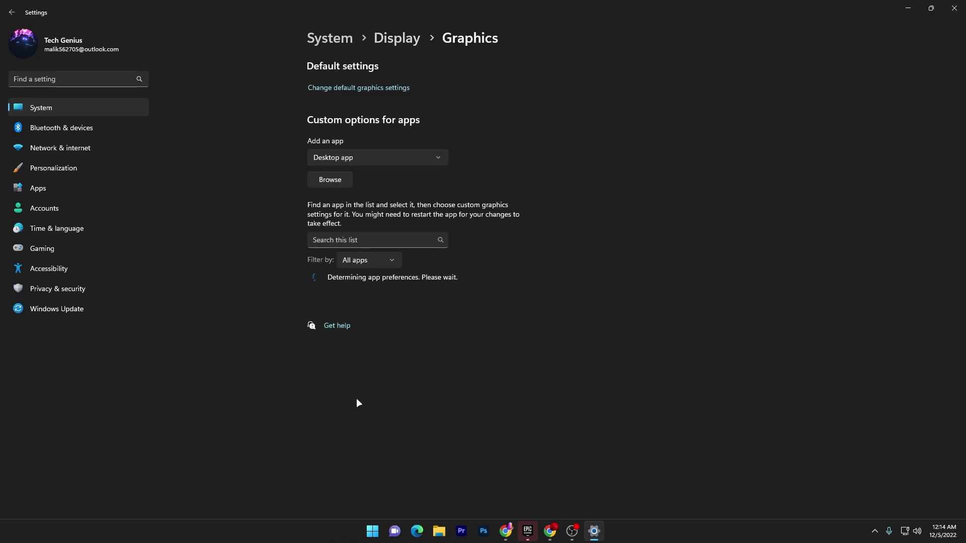
left_click(350, 89)
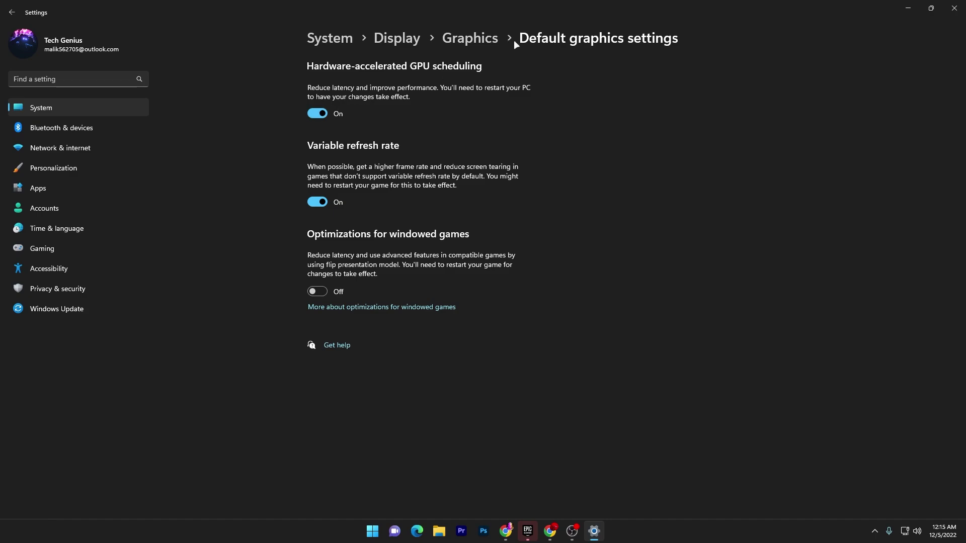
Return to the Graphics app list, cancel adding an app, and open Fortnite's Options
left_click(470, 39)
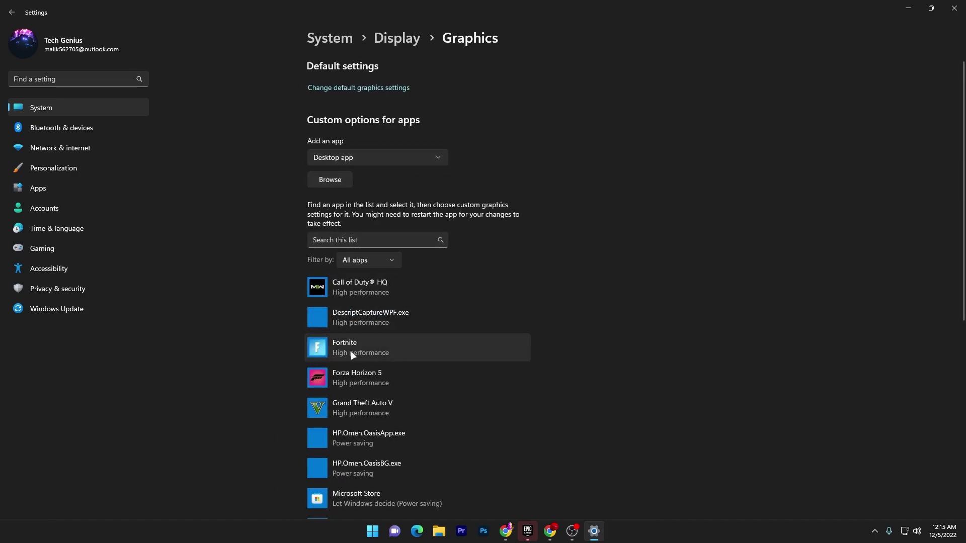
left_click(332, 180)
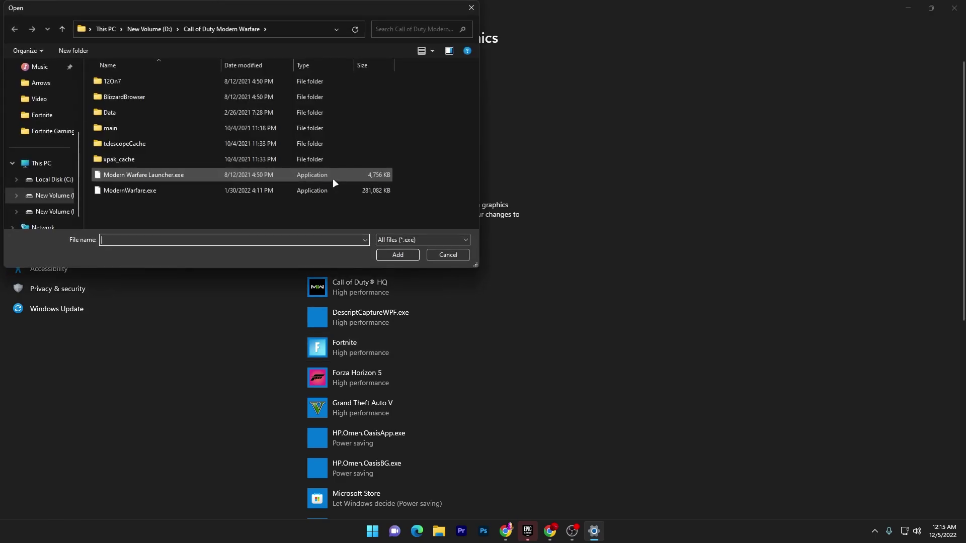
left_click(53, 180)
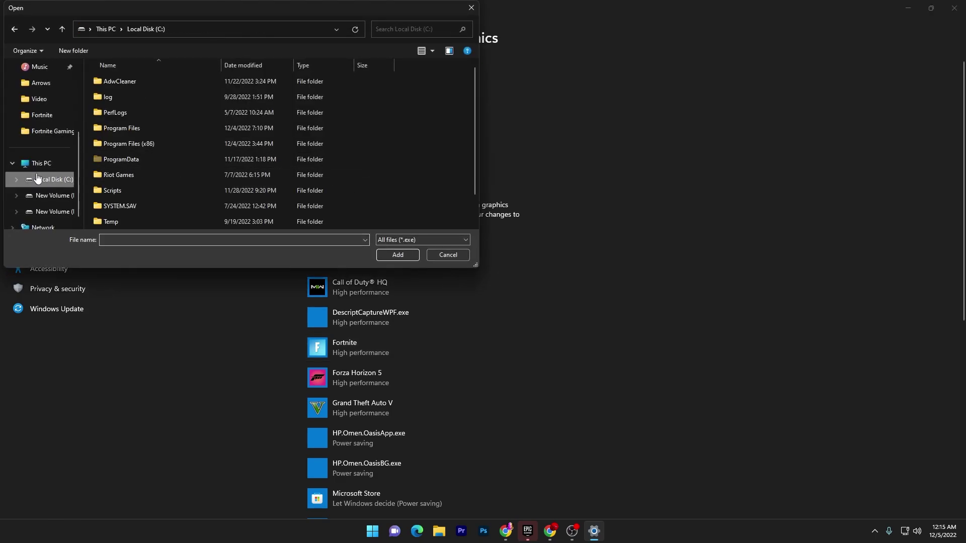
left_click(471, 7)
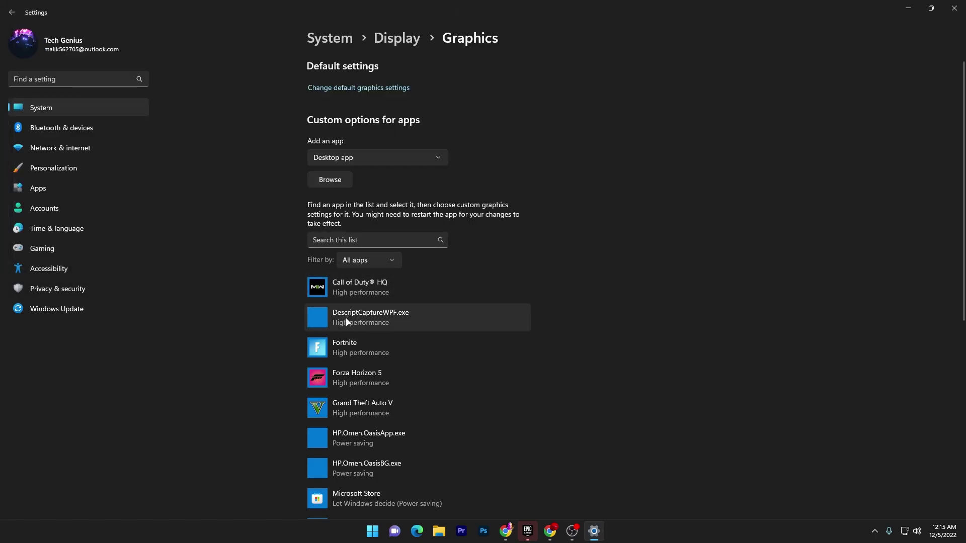
left_click(355, 345)
left_click(446, 398)
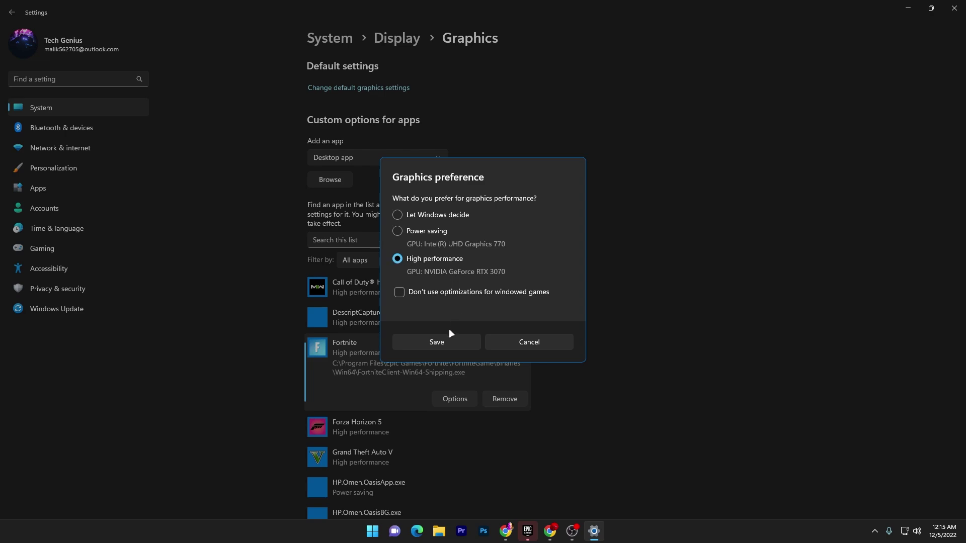
Save High performance as Fortnite's graphics preference
left_click(443, 343)
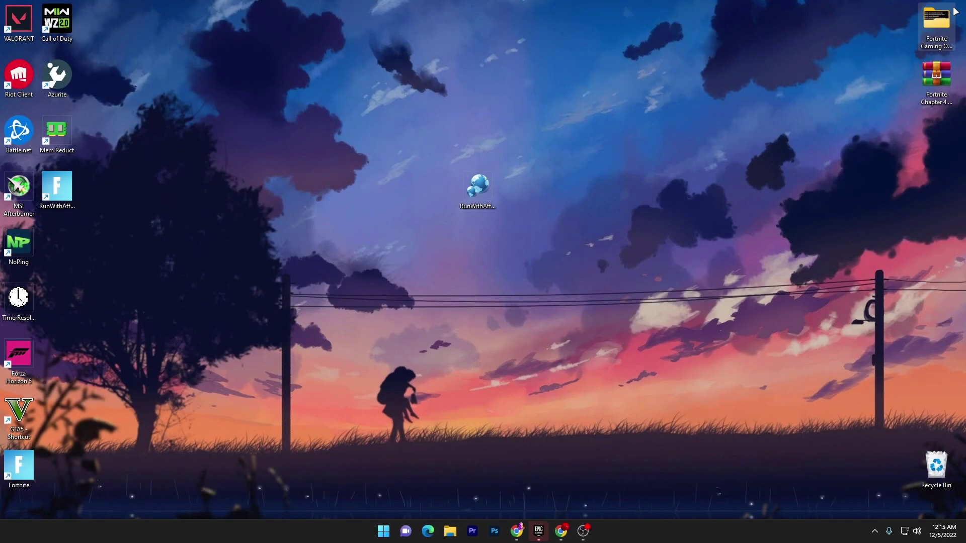